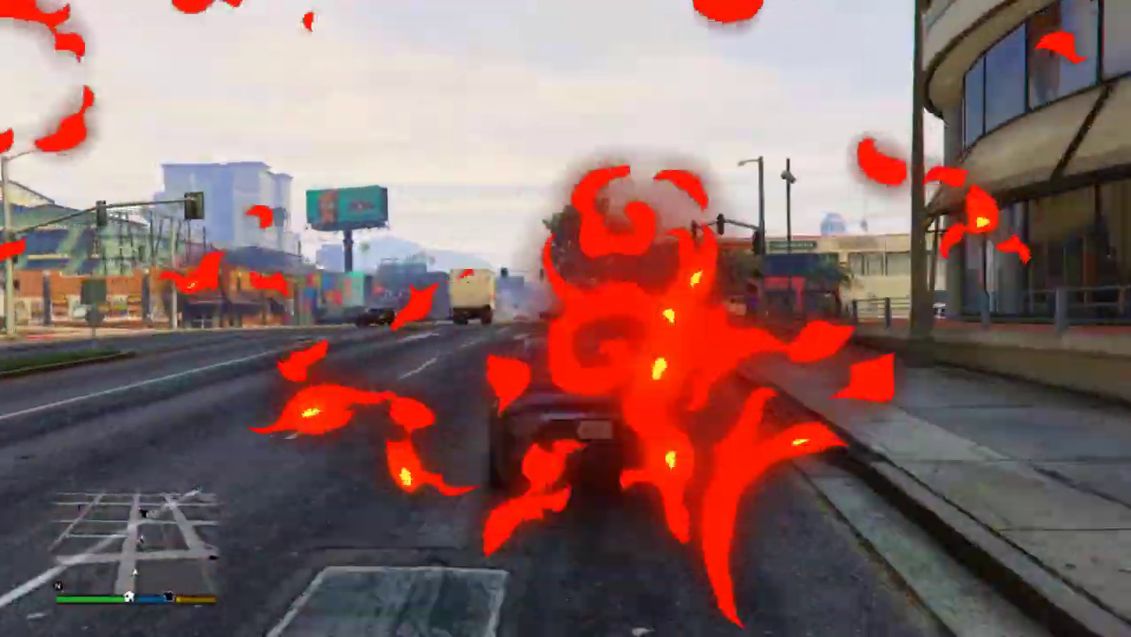
- Drive the car down Las Lagunas Blvd, through the intersection and onto Alta St
key("w")
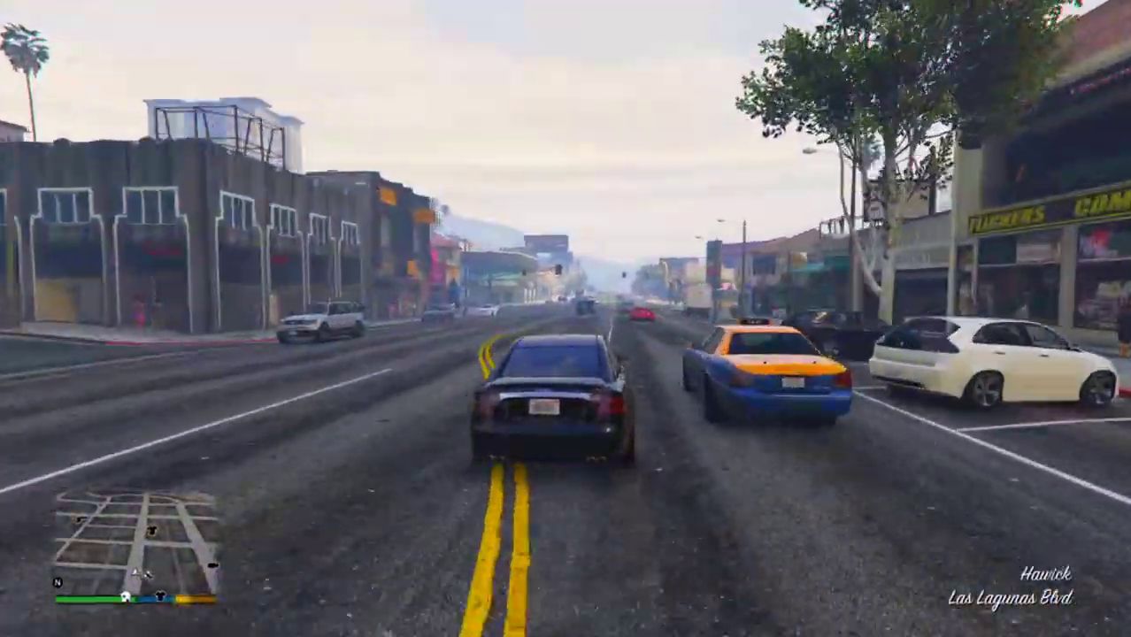
key("a")
key("w")
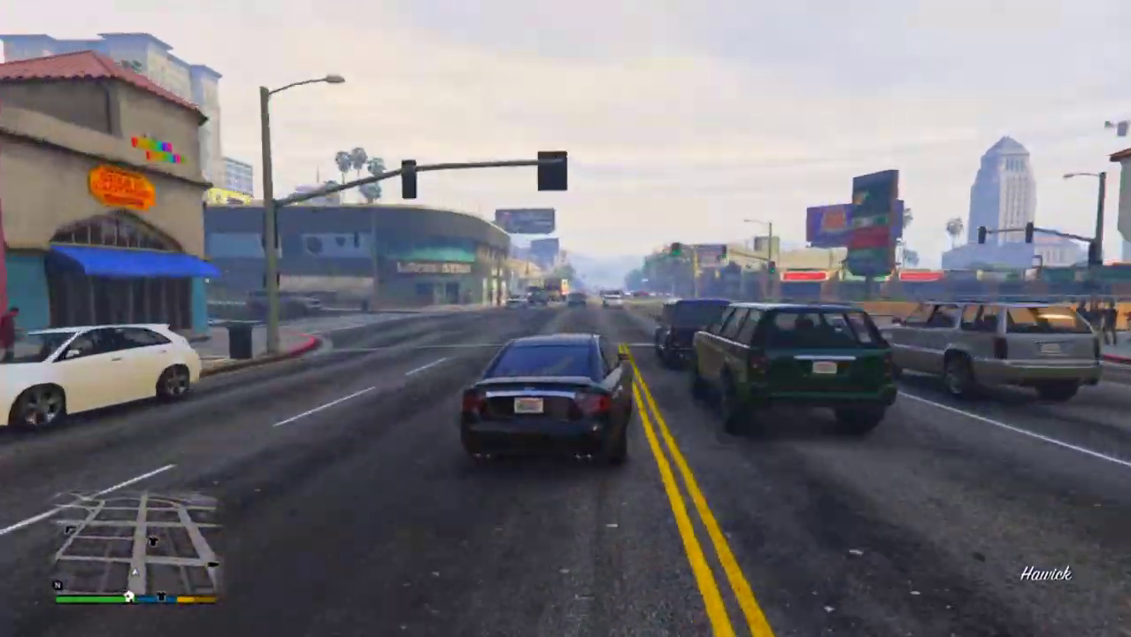
key("w")
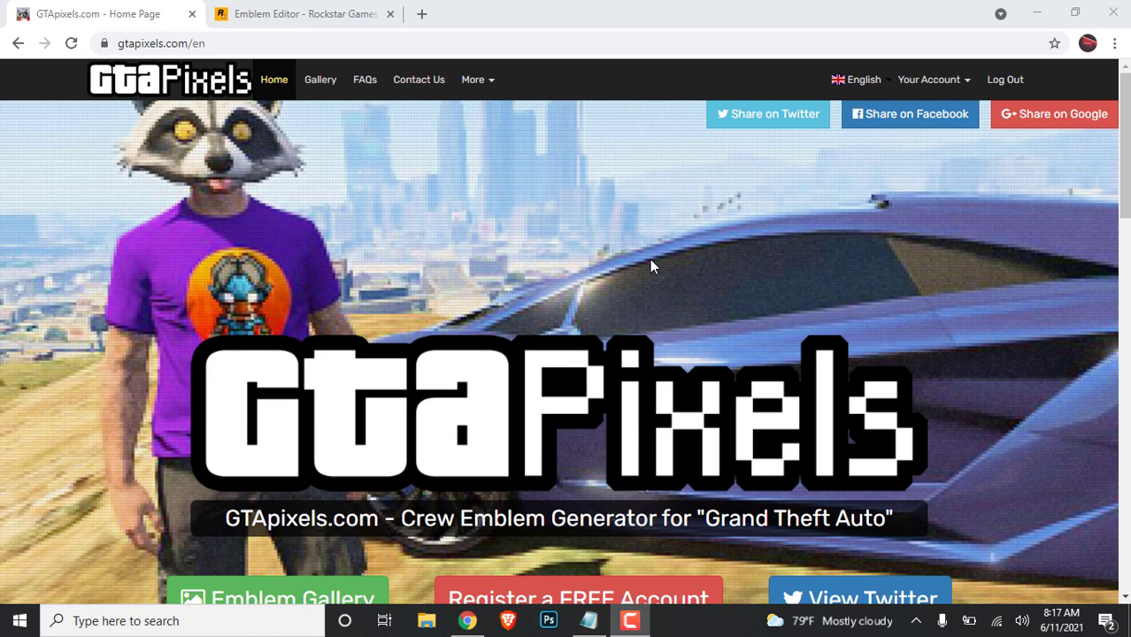
- Go from the GTApixels Gallery to the Add Emblem page via 'Create your own emblem'
left_click(319, 82)
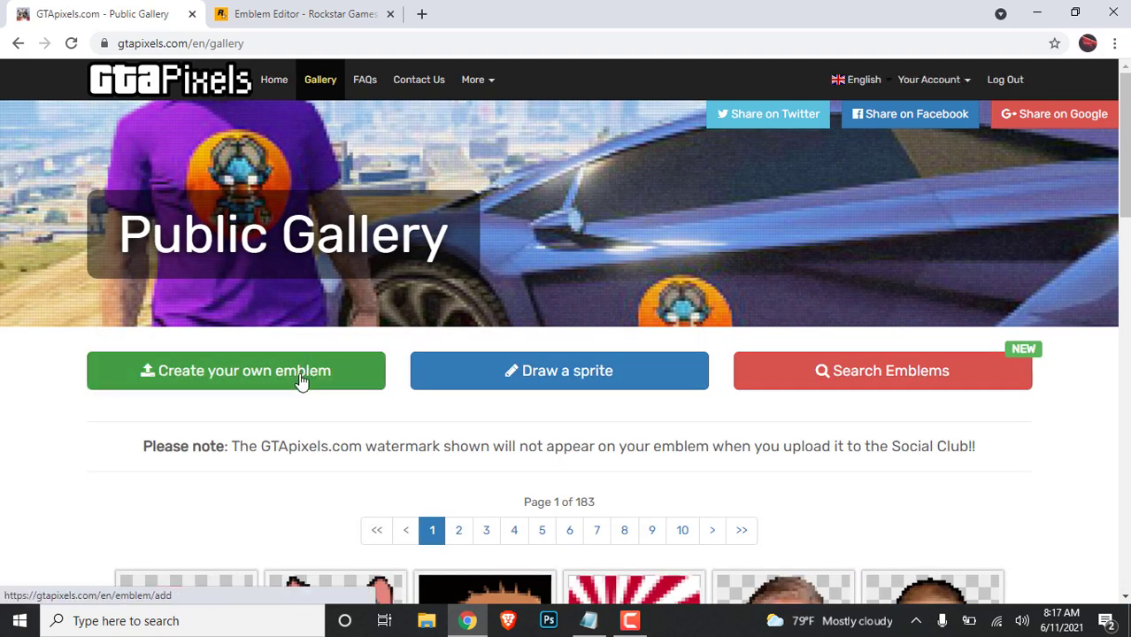
left_click(301, 374)
scroll(406, 332, "down", 2)
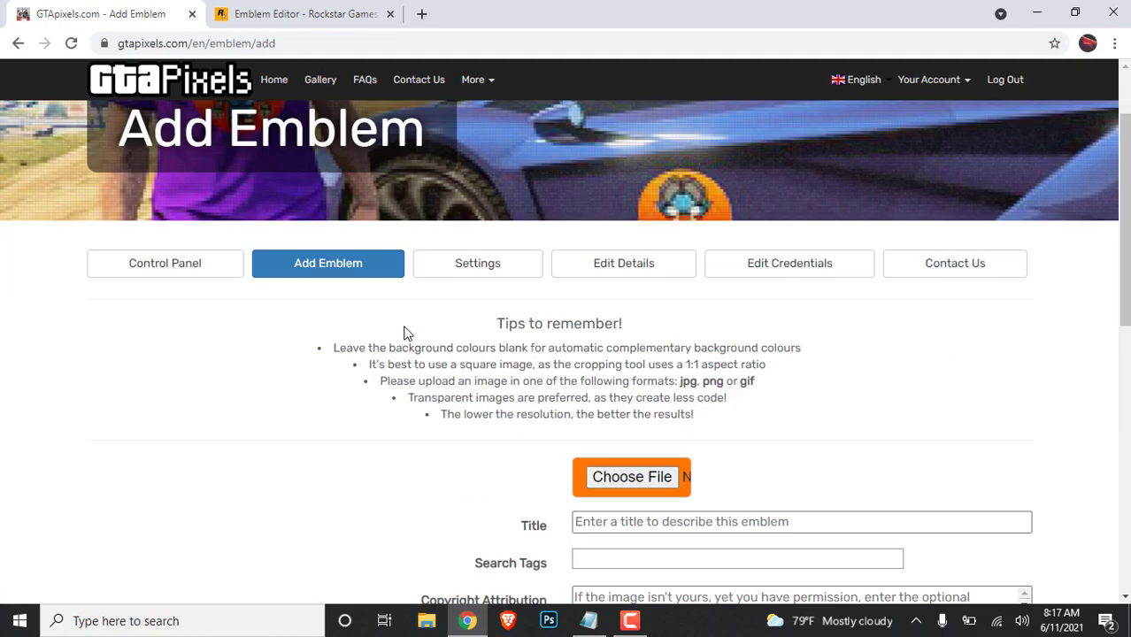
- Upload the red-background portrait photo and title the emblem 'dababy'
scroll(406, 332, "down", 3)
left_click(607, 253)
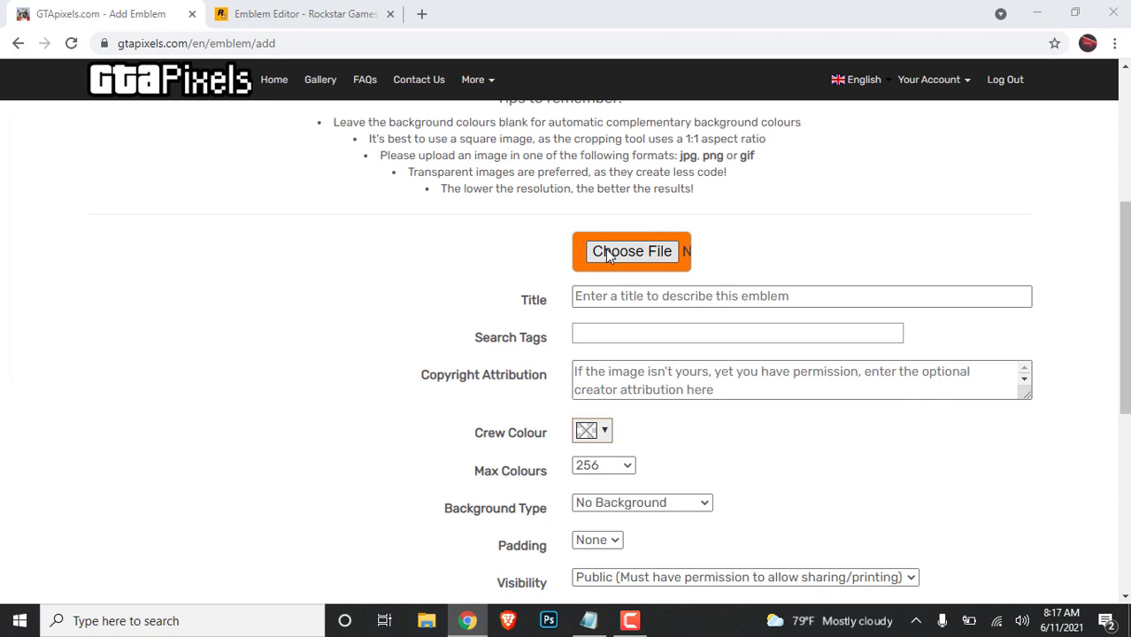
double_click(292, 199)
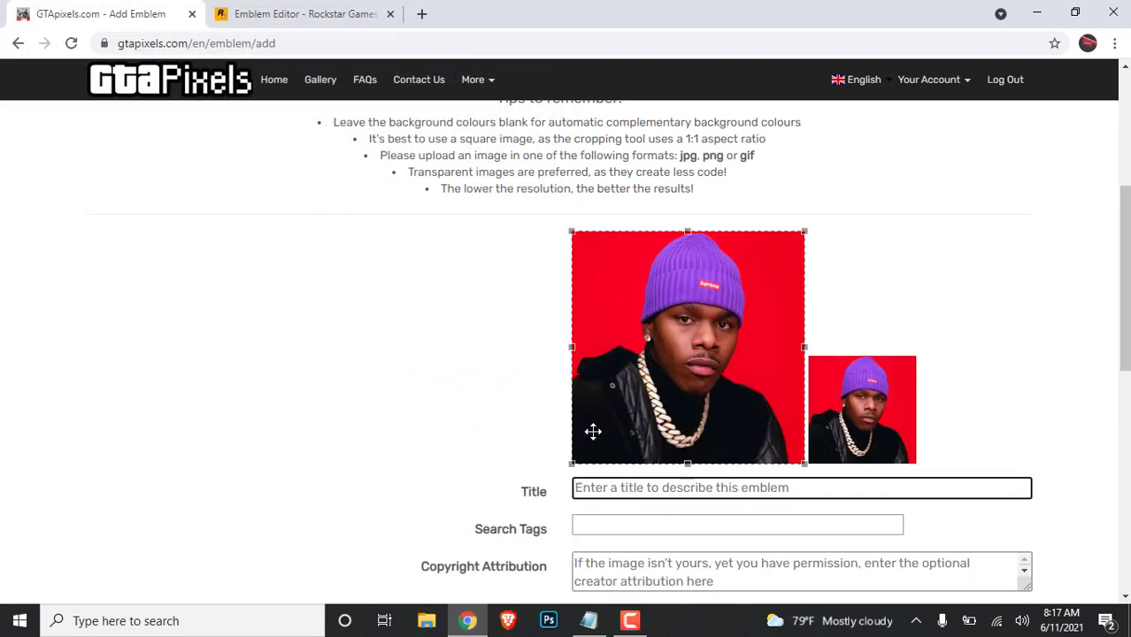
type("dababy")
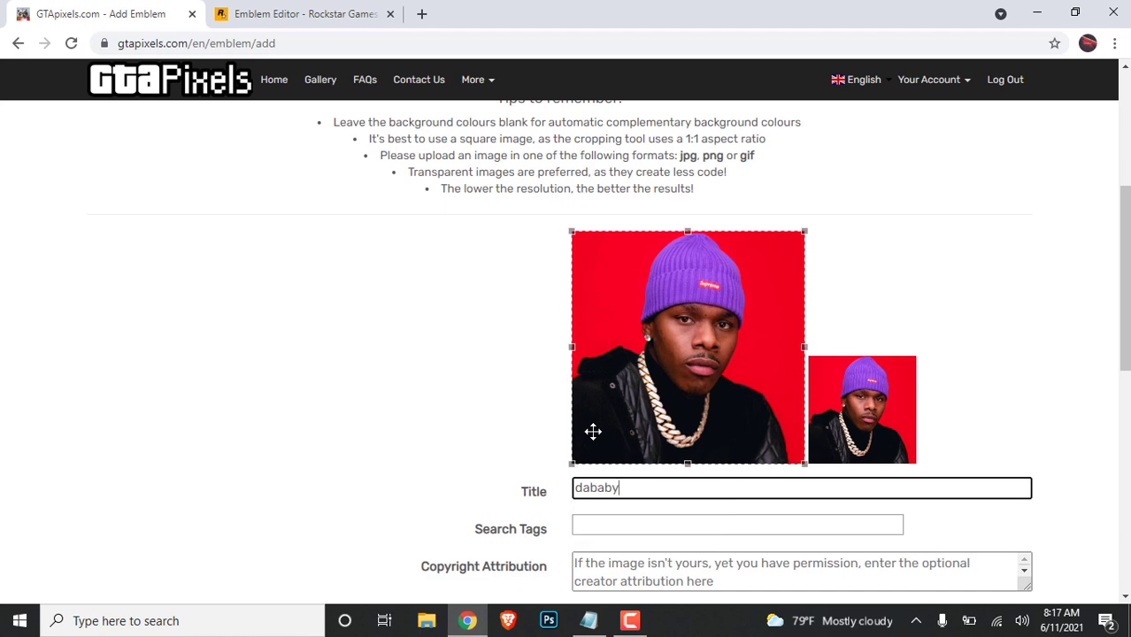
- Set visibility to Private, confirm upload permission, and submit the emblem
scroll(656, 381, "down", 3)
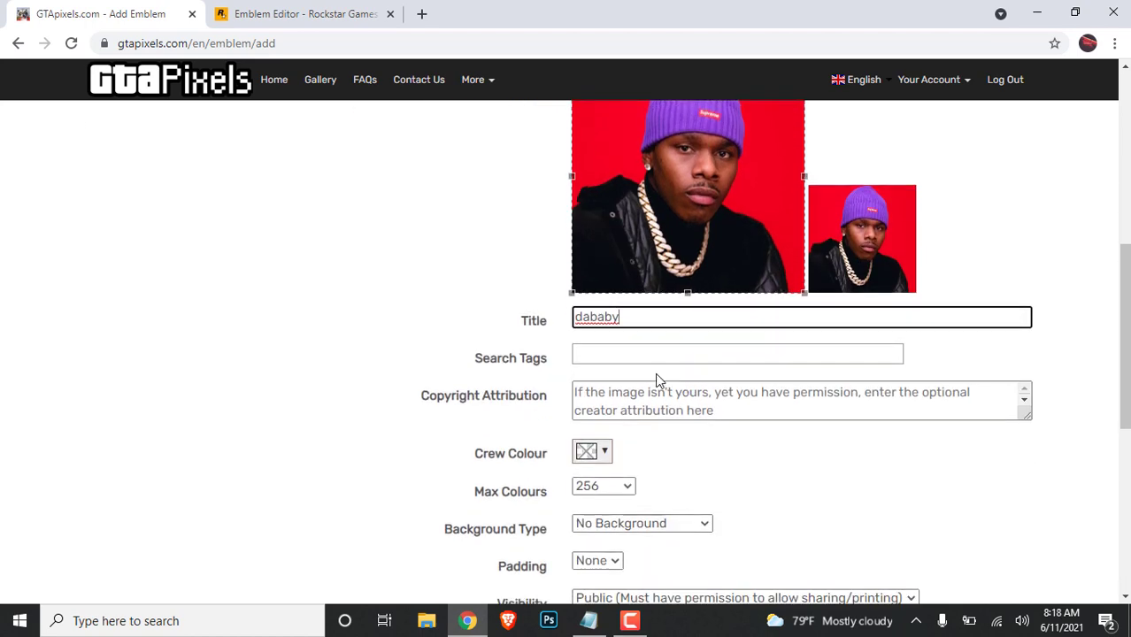
scroll(656, 381, "down", 3)
left_click(642, 440)
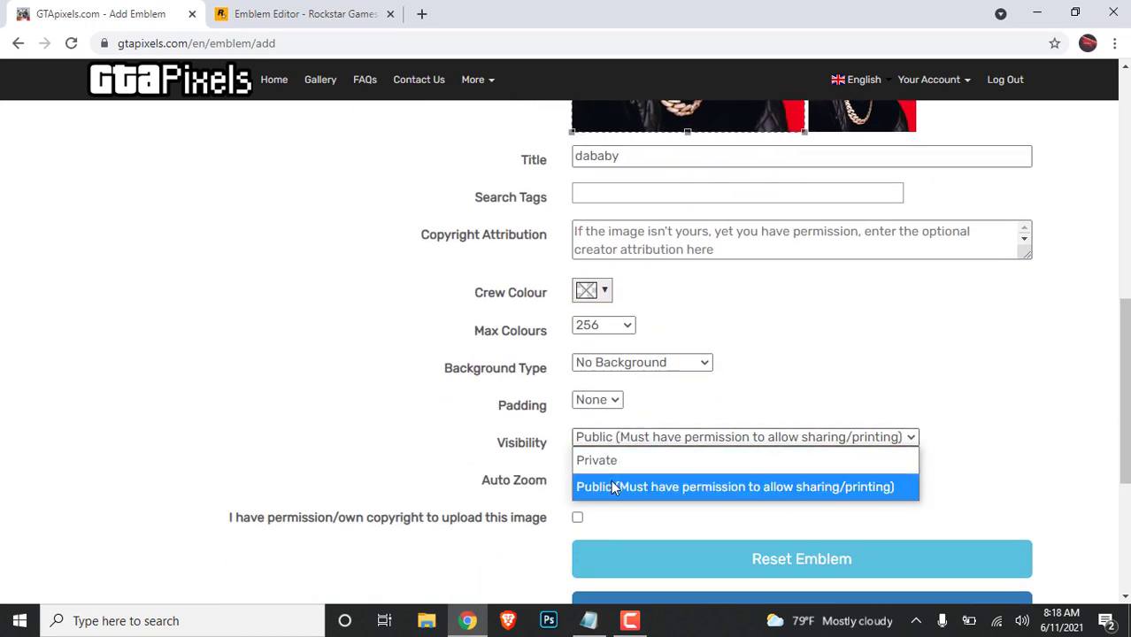
left_click(624, 461)
left_click(577, 518)
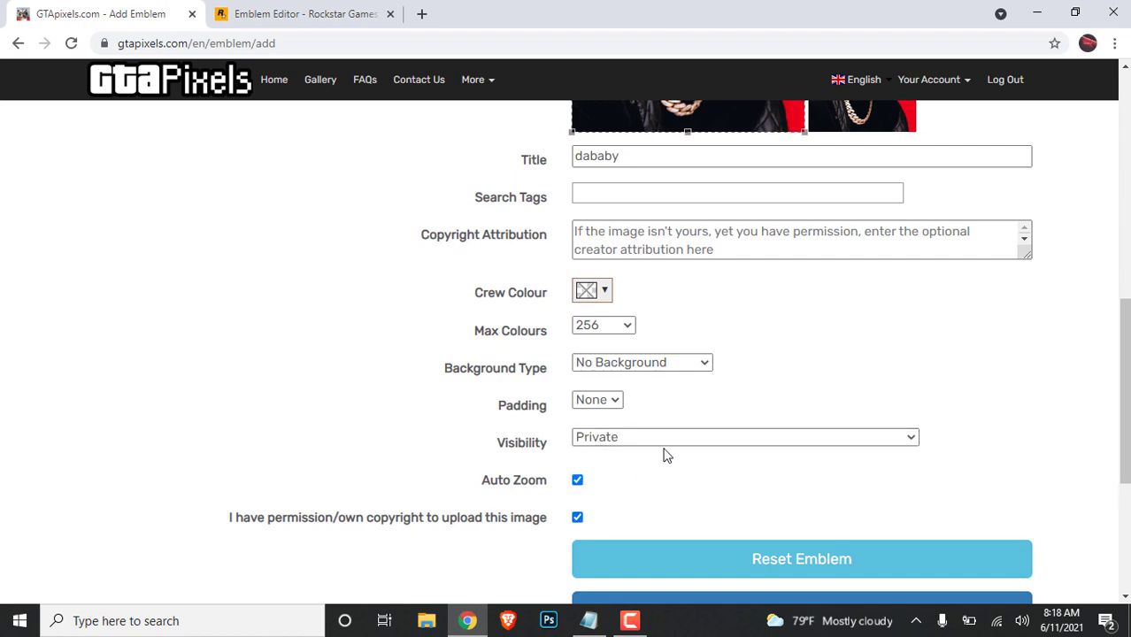
scroll(669, 451, "down", 3)
left_click(747, 361)
- Choose 'Keep it private' and find the 'dababy' emblem under Your Emblems
left_click(651, 222)
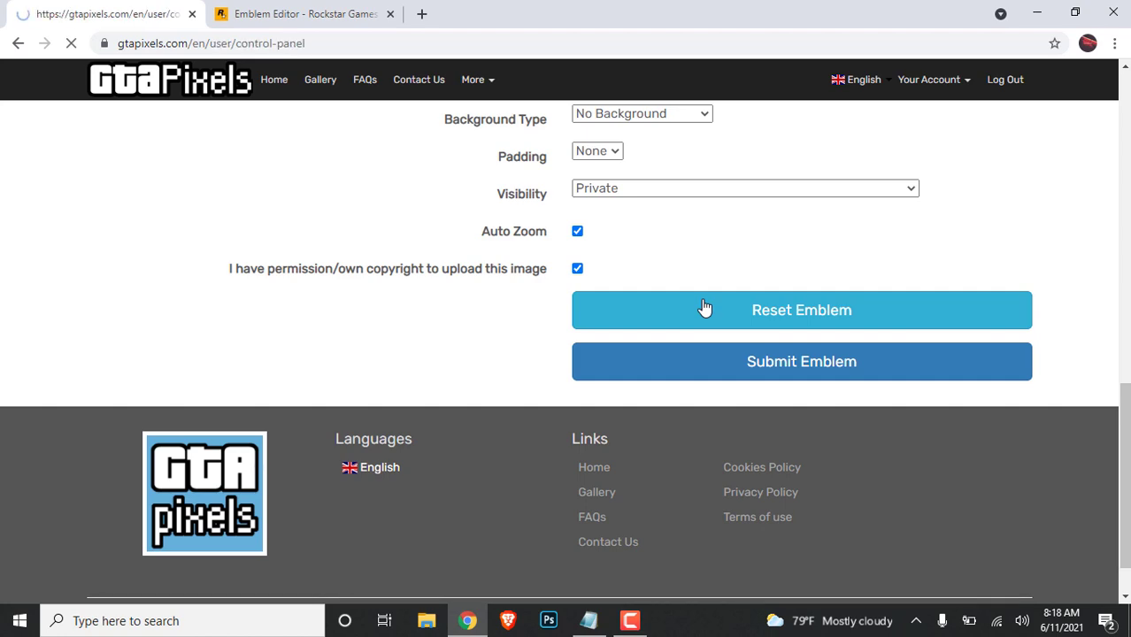
scroll(725, 321, "down", 4)
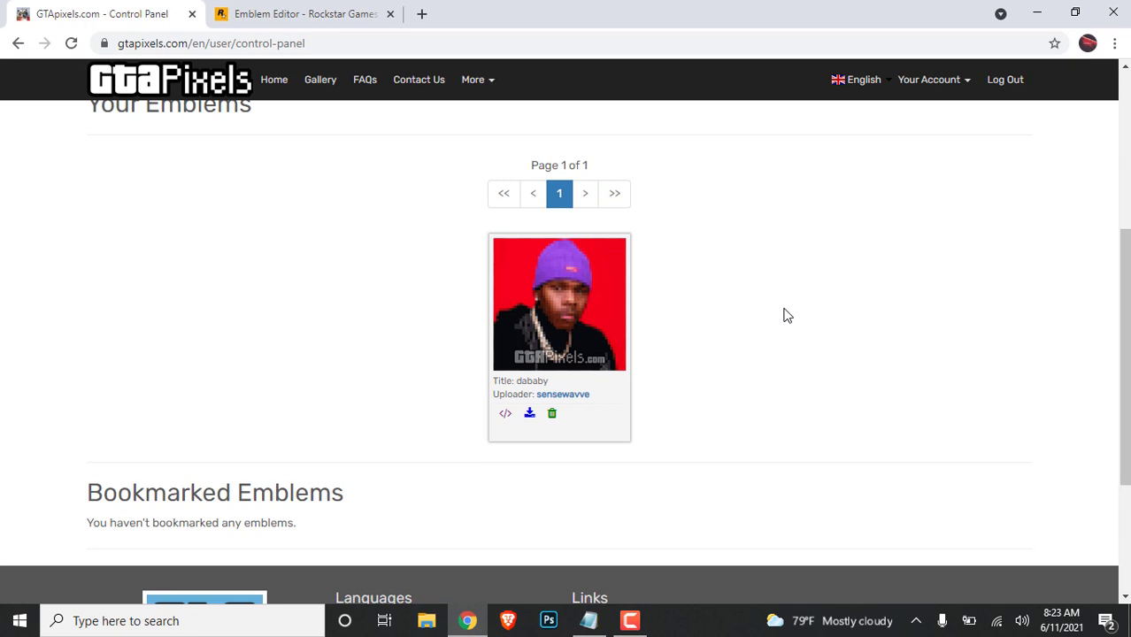
- Download the emblem zip and open it in WinRAR, dismissing the licence reminder
left_click(530, 416)
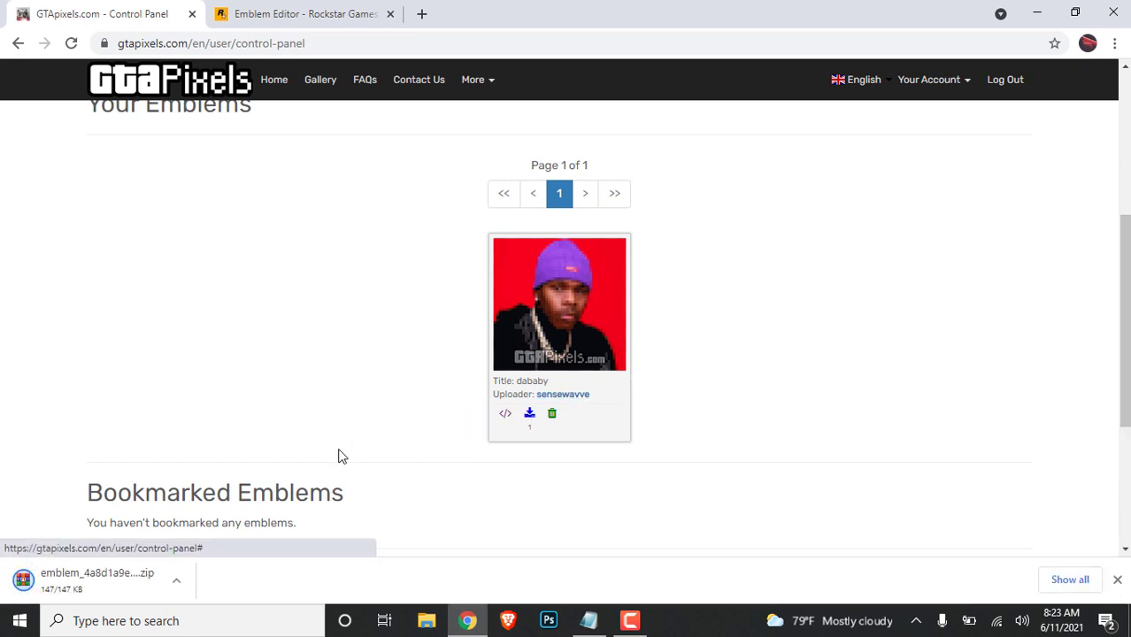
left_click(124, 581)
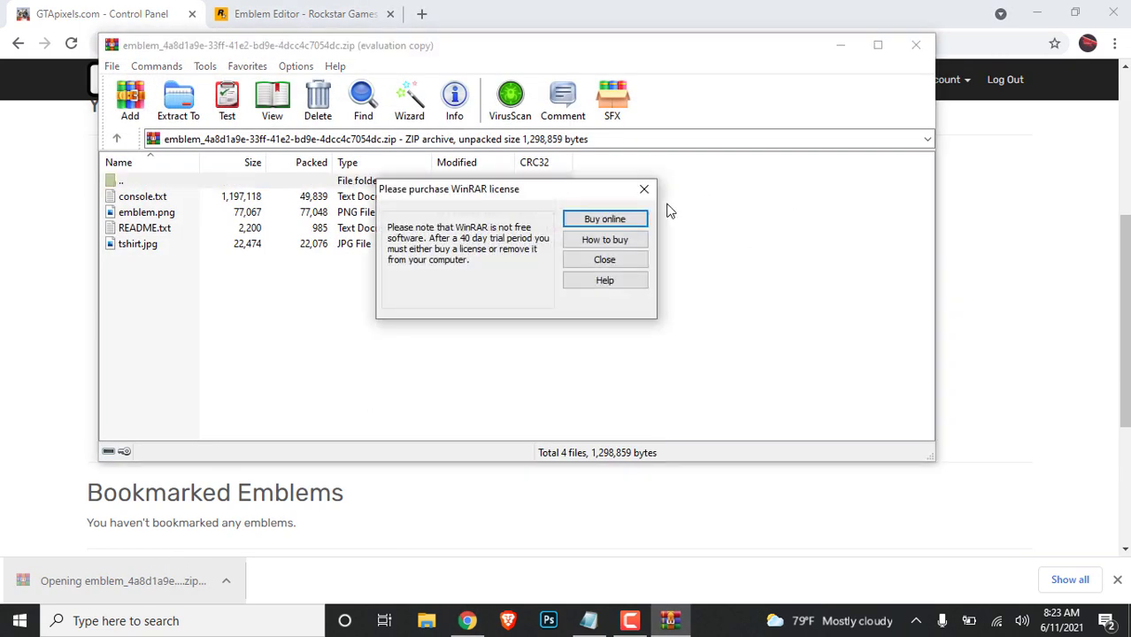
left_click(641, 188)
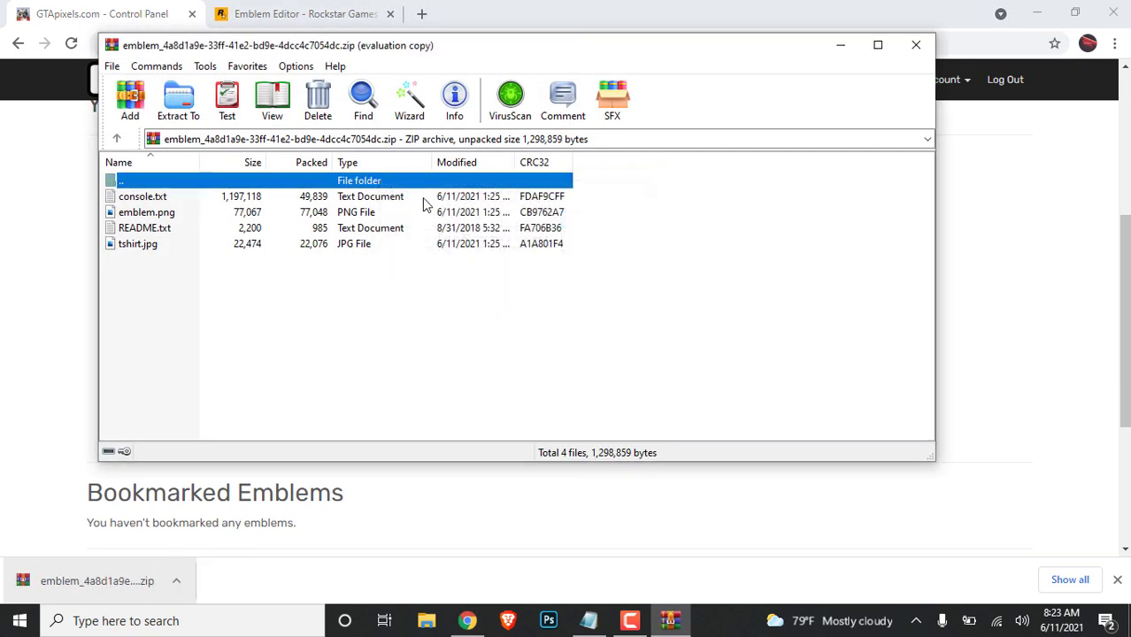
- Open console.txt, select all its script text, then close Notepad and WinRAR
left_click(422, 197)
double_click(422, 198)
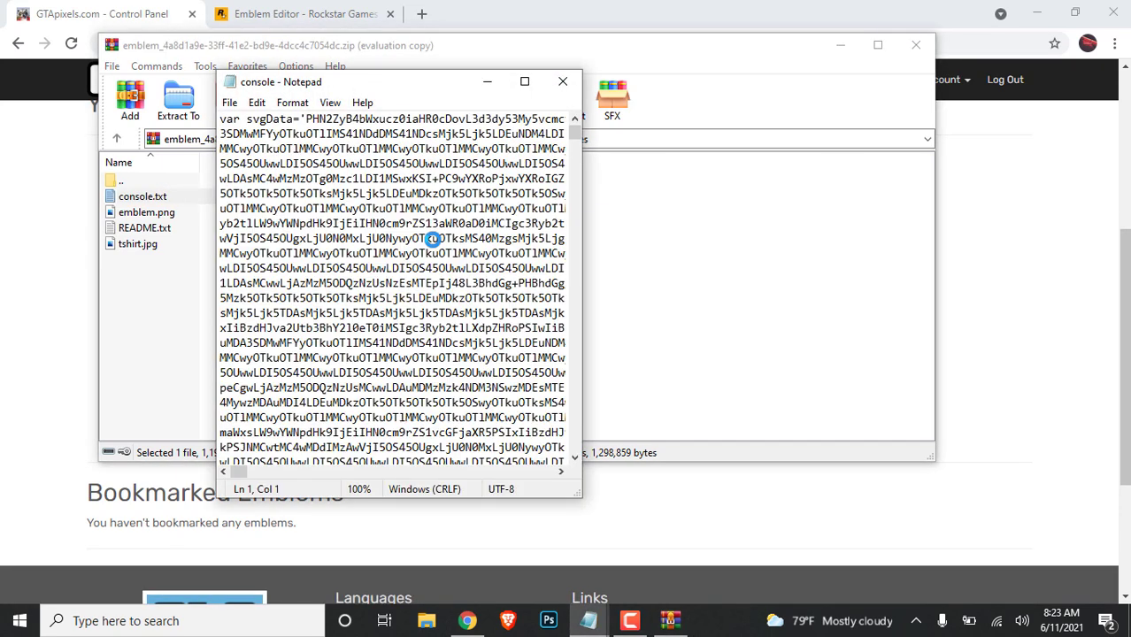
key("ctrl+a")
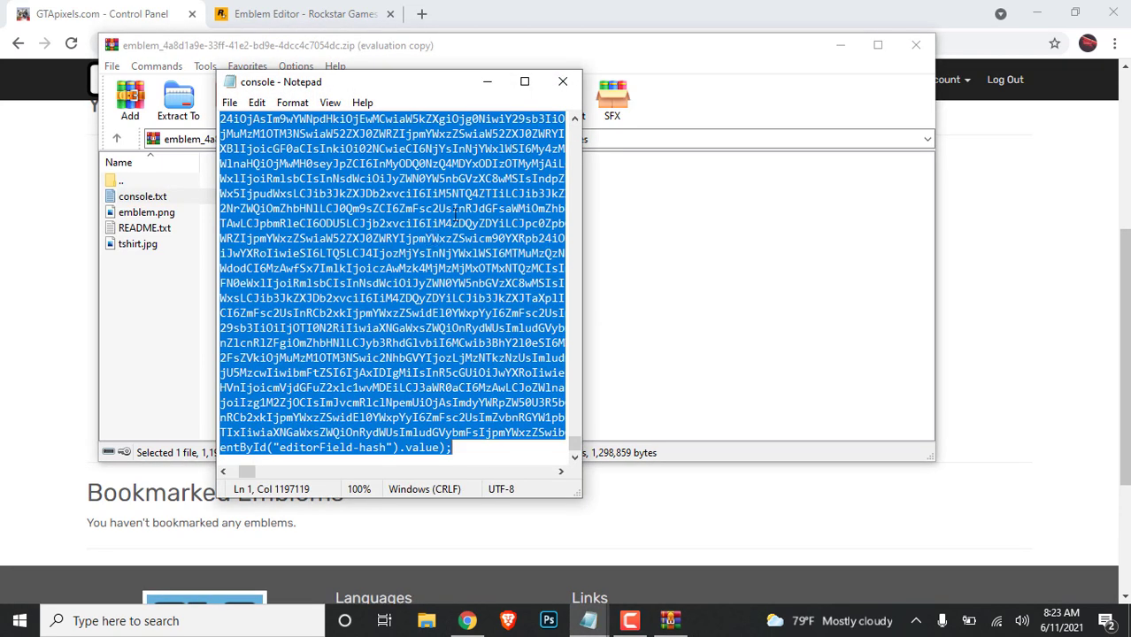
left_click(568, 78)
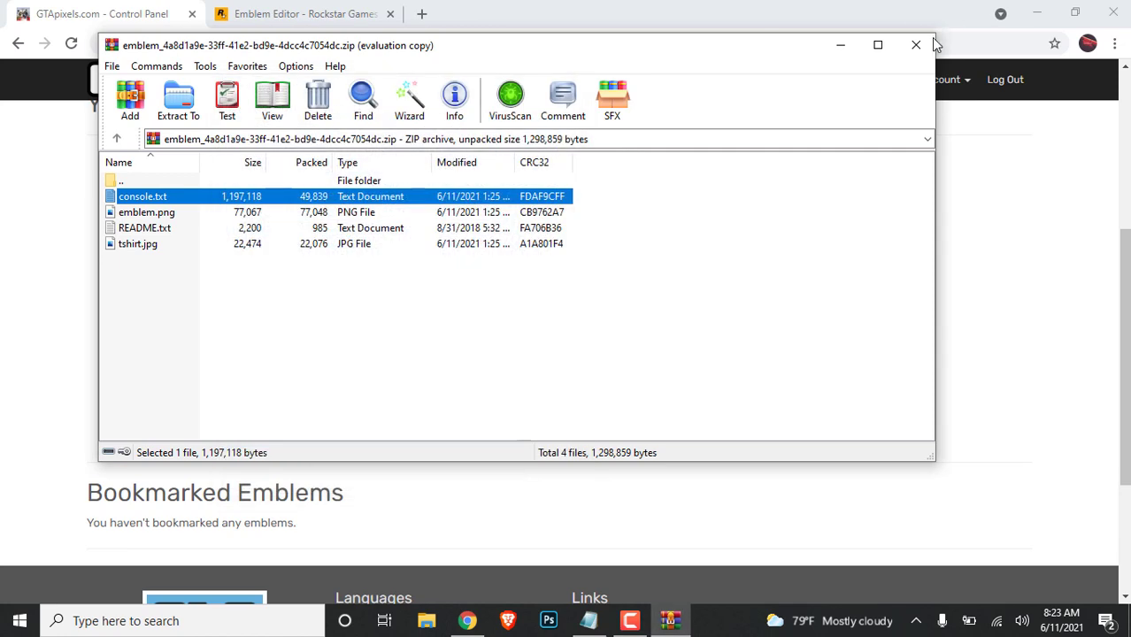
left_click(916, 44)
- Open the browser's developer tools Console on the Emblem Editor page
left_click(359, 8)
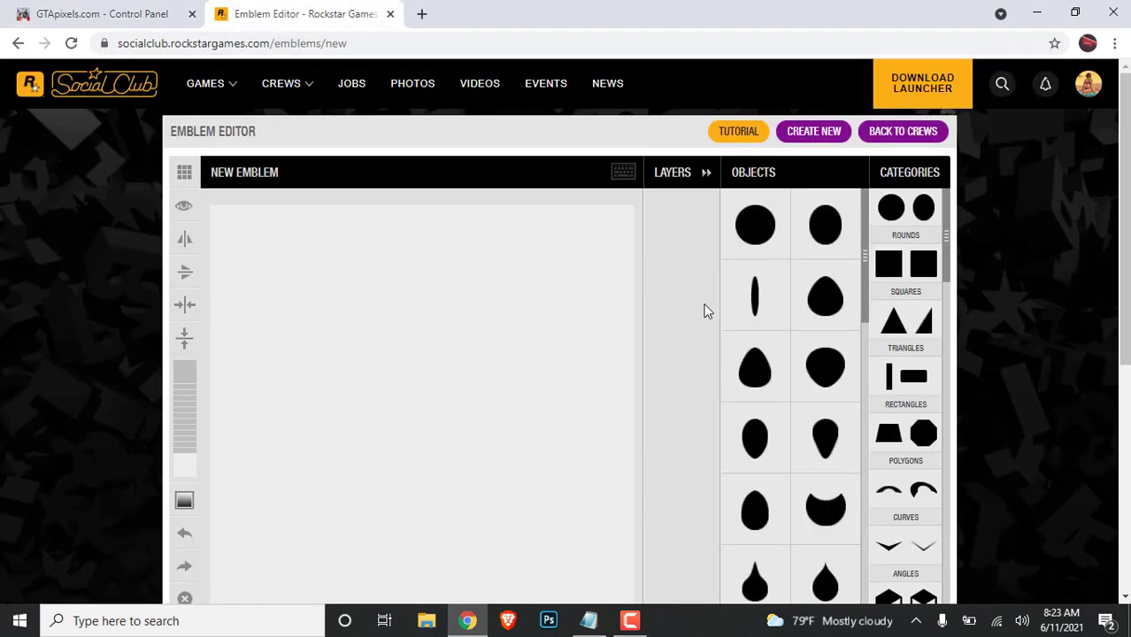
right_click(1008, 226)
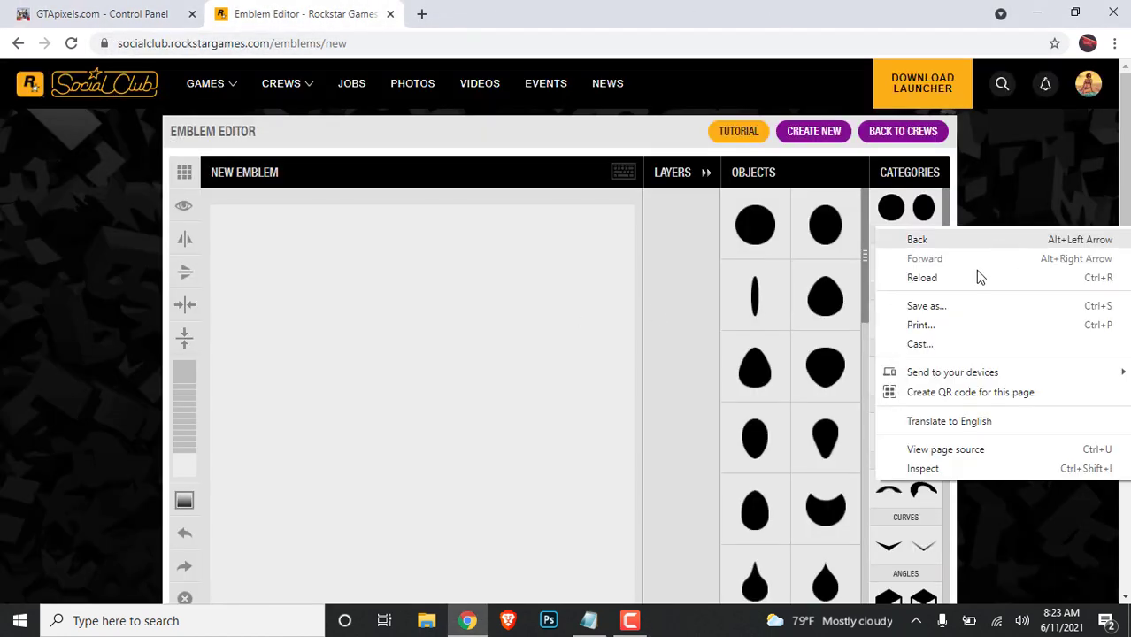
left_click(935, 469)
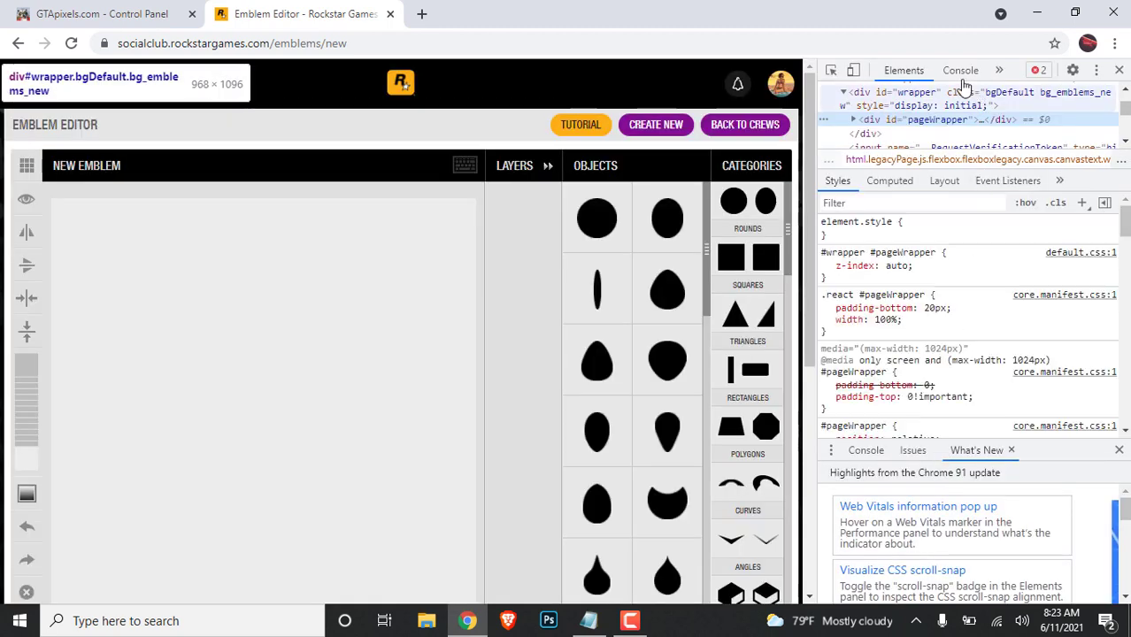
left_click(960, 71)
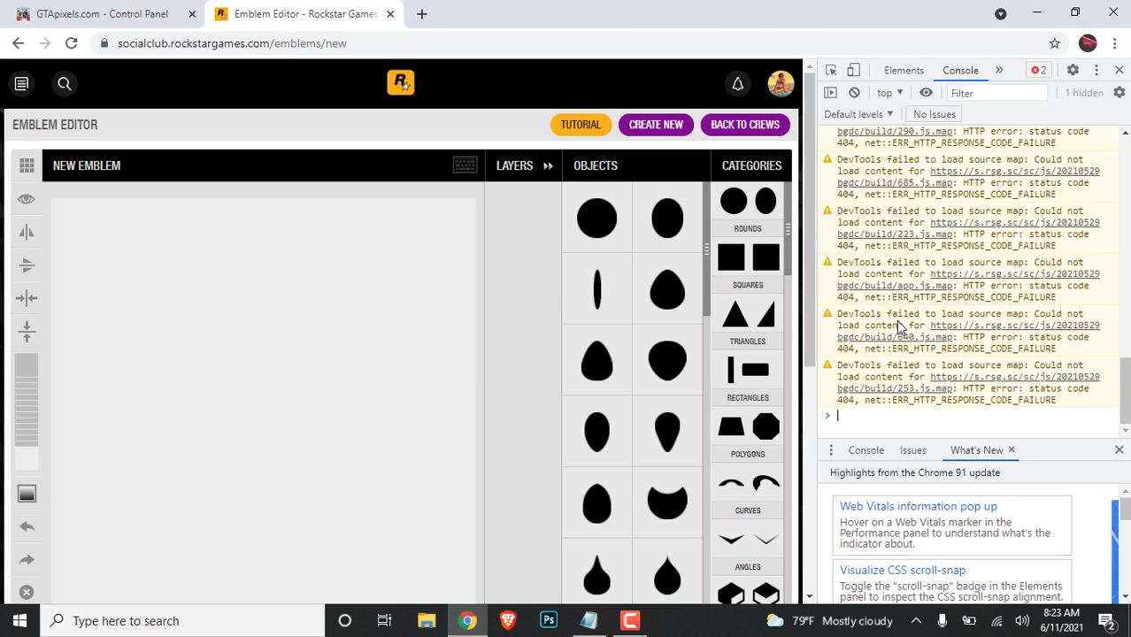
- Paste the GTApixels emblem code into the console and run it
key("ctrl+v")
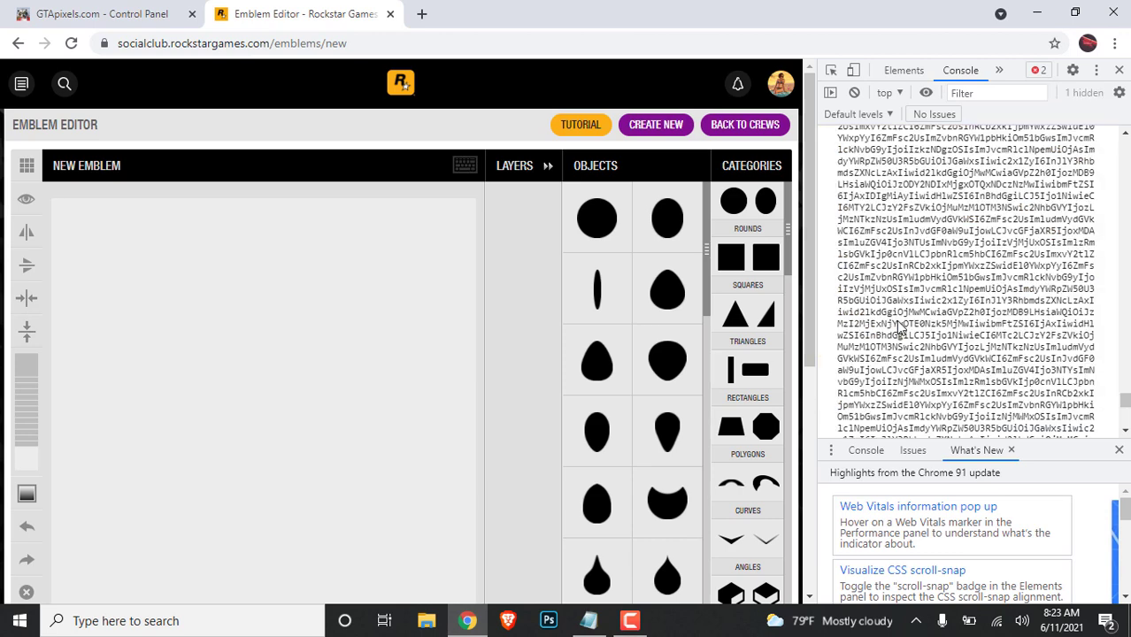
key("ctrl+z")
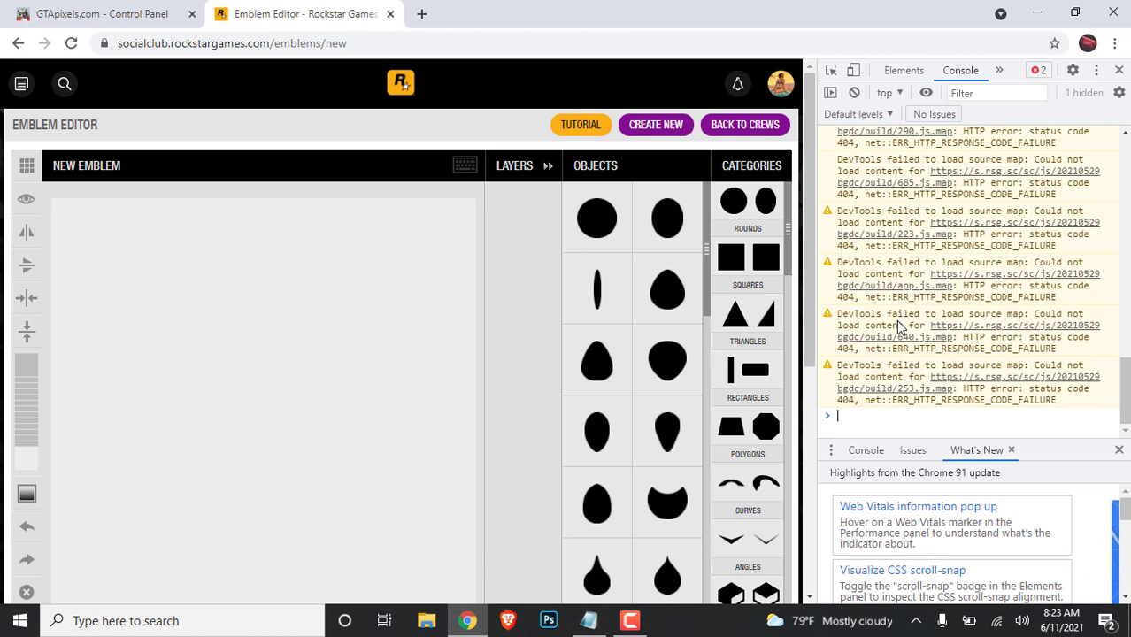
key("ctrl+v")
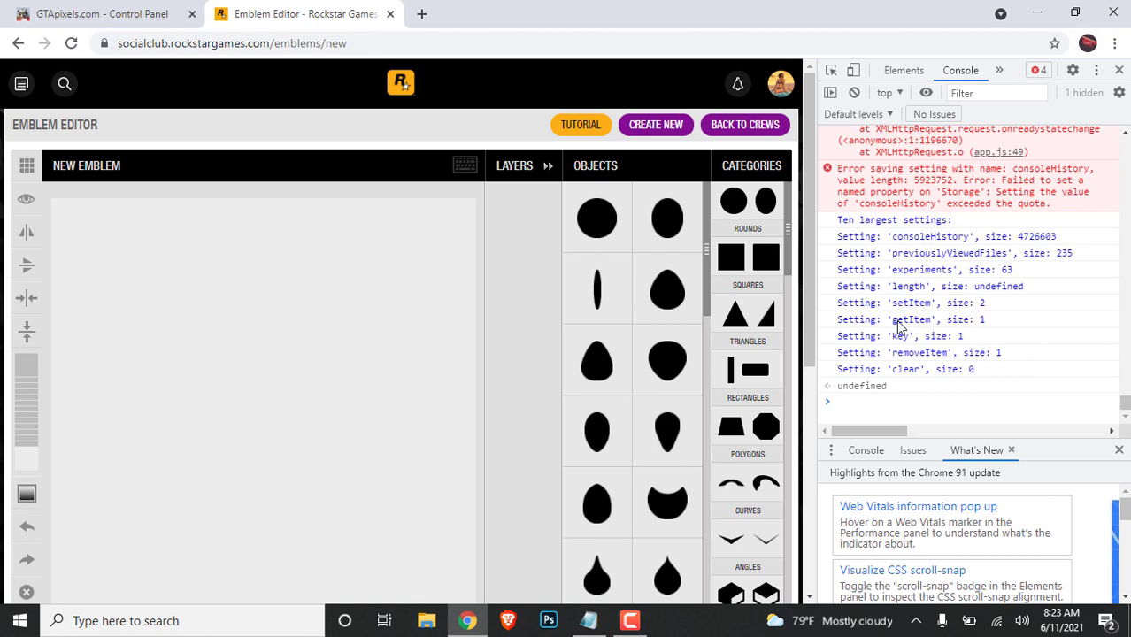
left_click(591, 622)
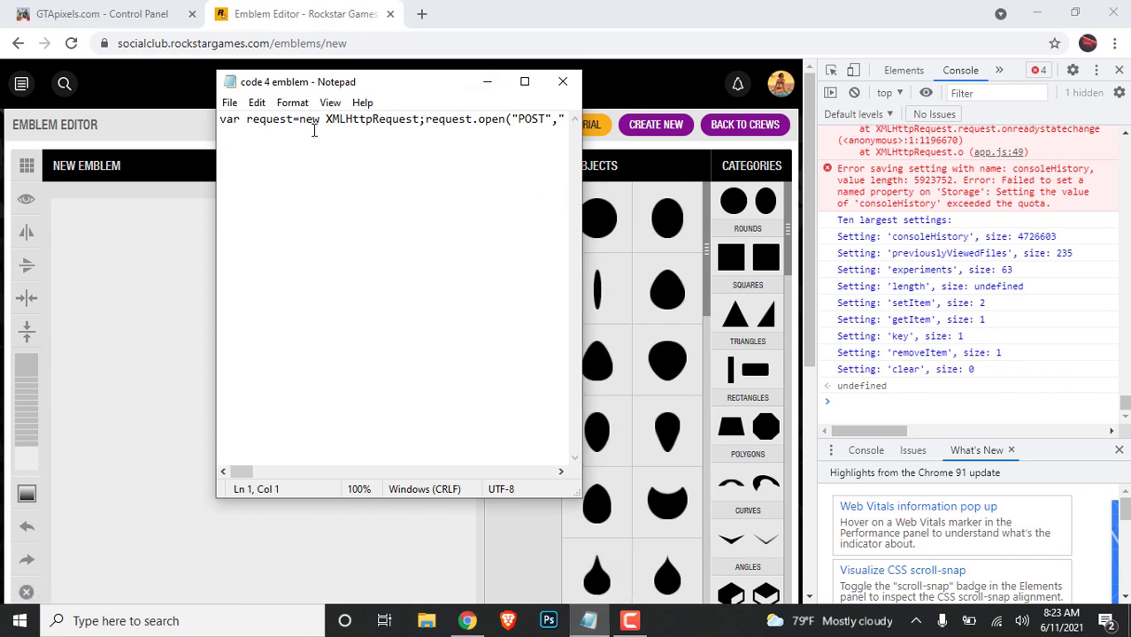
- Select all the save-request code in 'code 4 emblem', then close Notepad
key("ctrl+a")
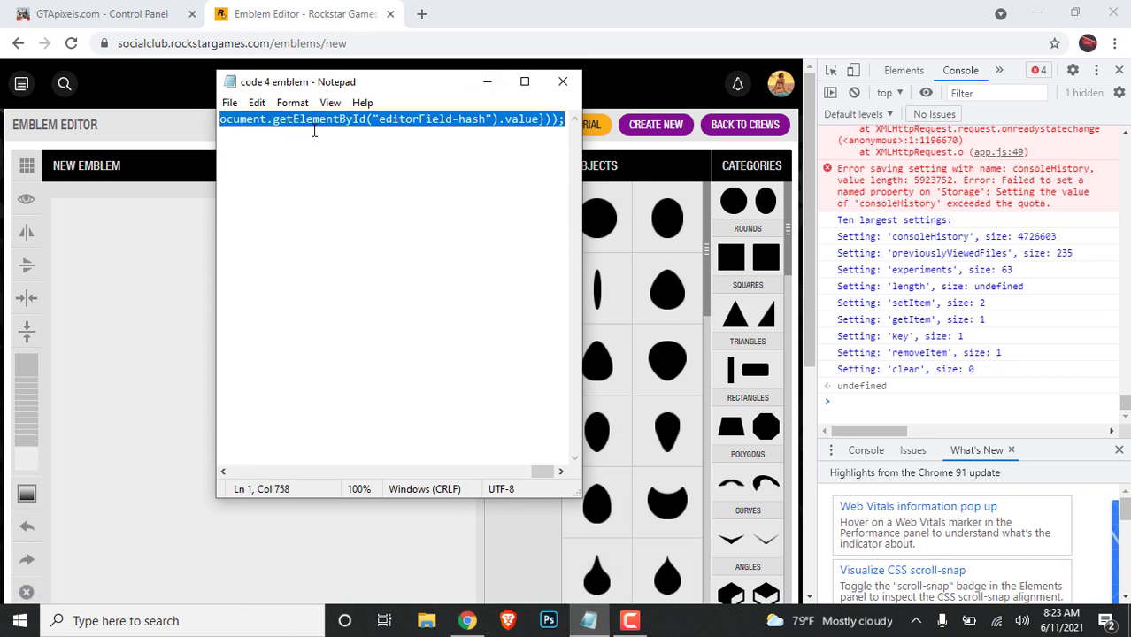
left_click(562, 84)
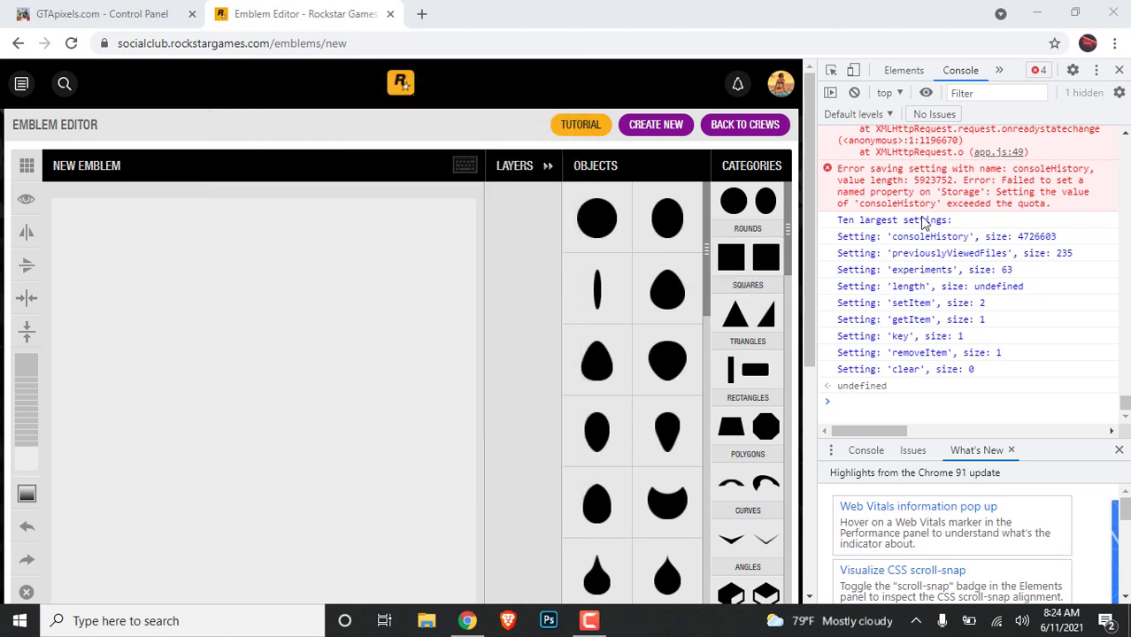
- Select the console script from 'var request=new XMLHttpRequest' through its final line
scroll(920, 223, "up", 2)
scroll(920, 223, "up", 3)
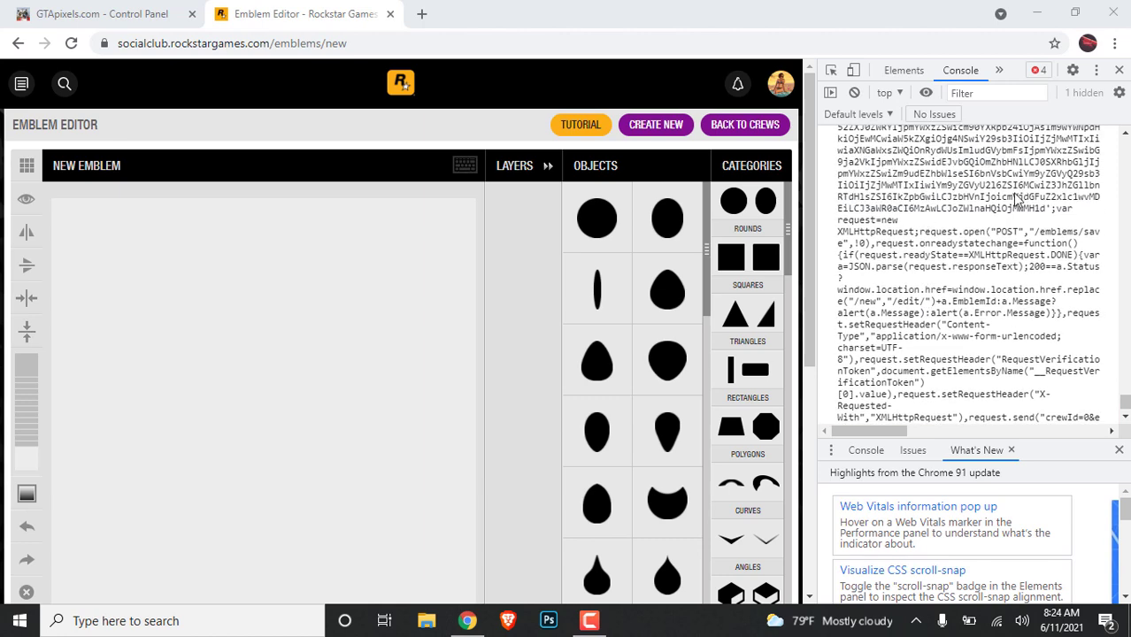
scroll(922, 239, "up", 1)
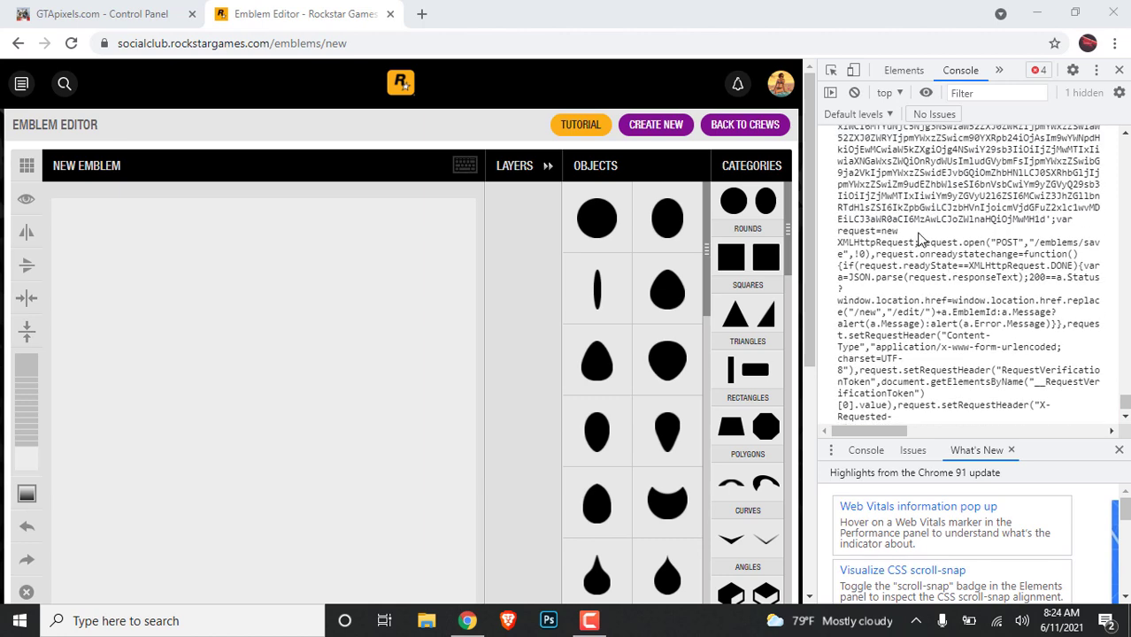
scroll(951, 324, "down", 1)
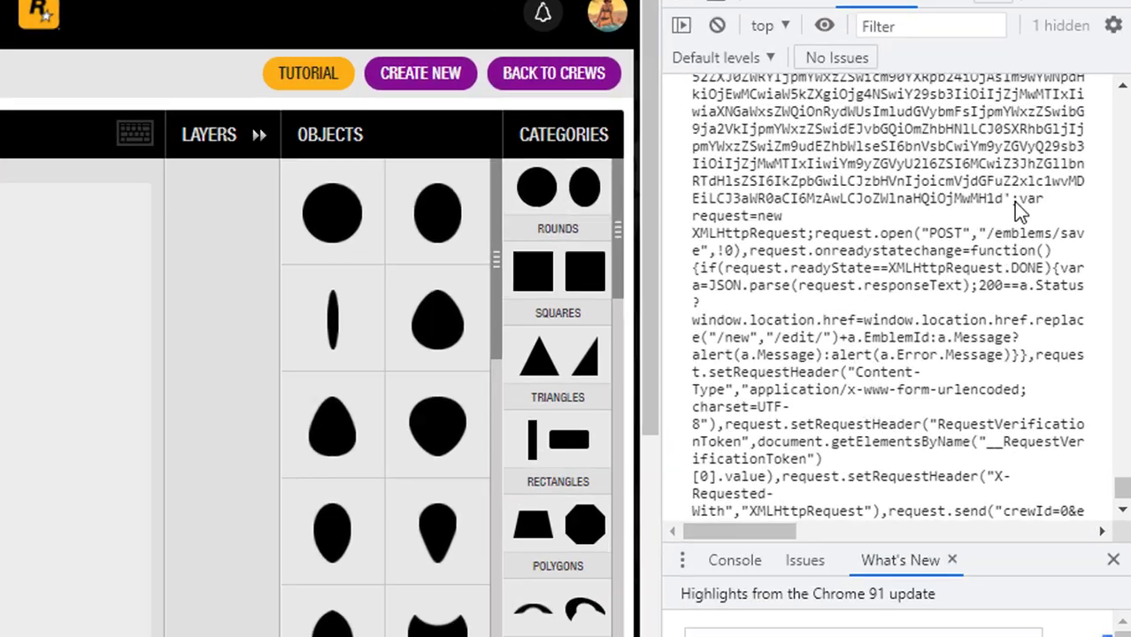
left_click_drag(1051, 209, 1065, 253)
left_click_drag(956, 314, 566, 553)
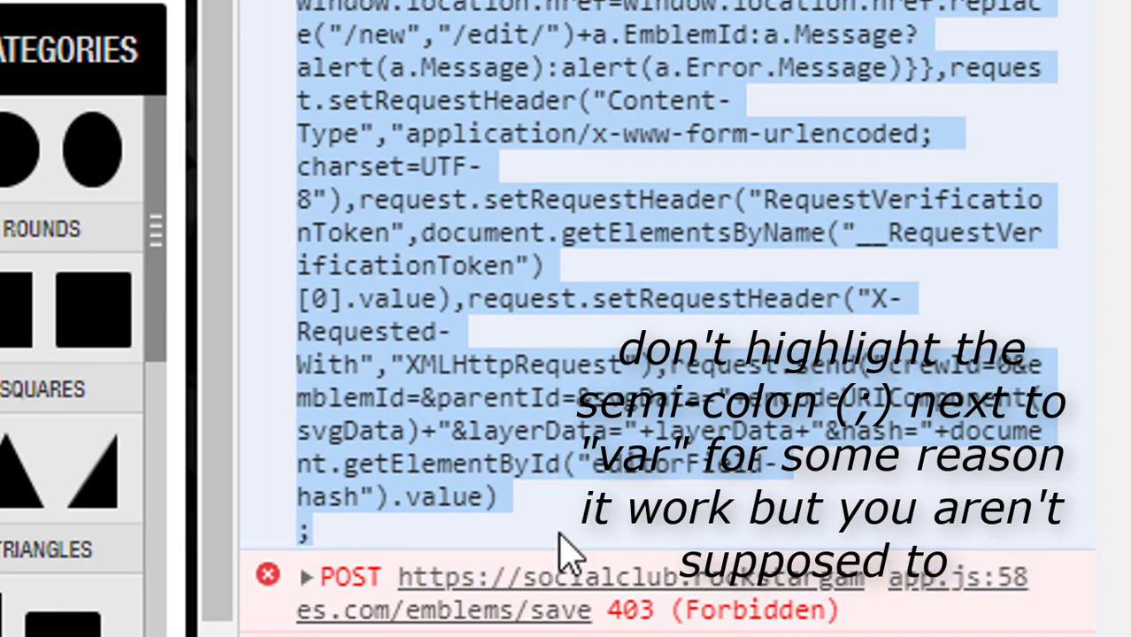
scroll(565, 542, "up", 3)
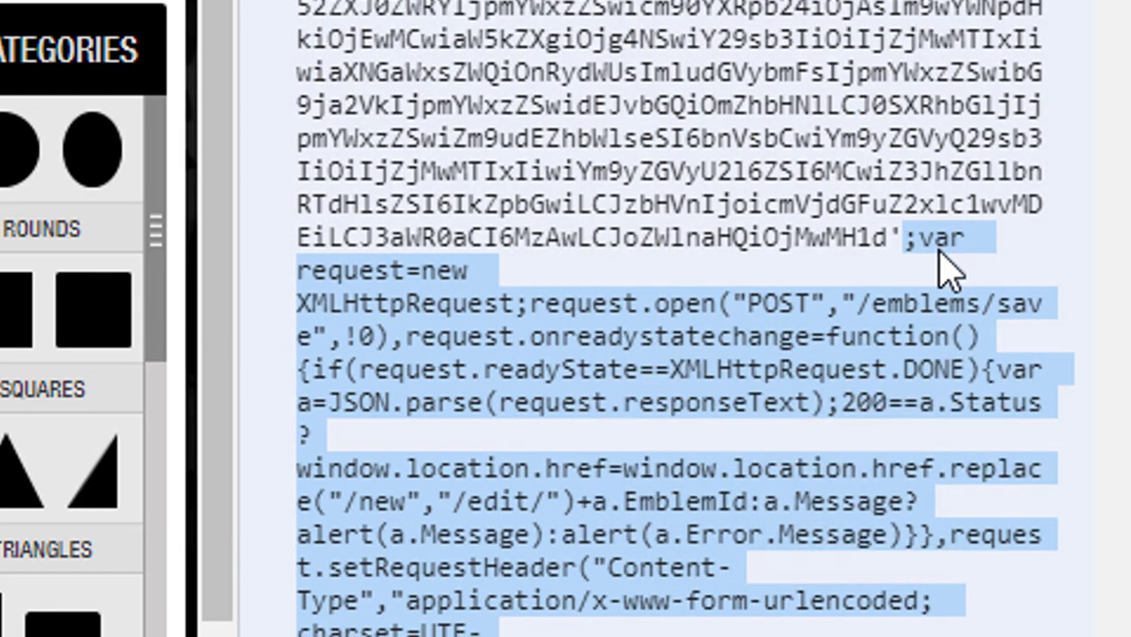
scroll(936, 254, "down", 1)
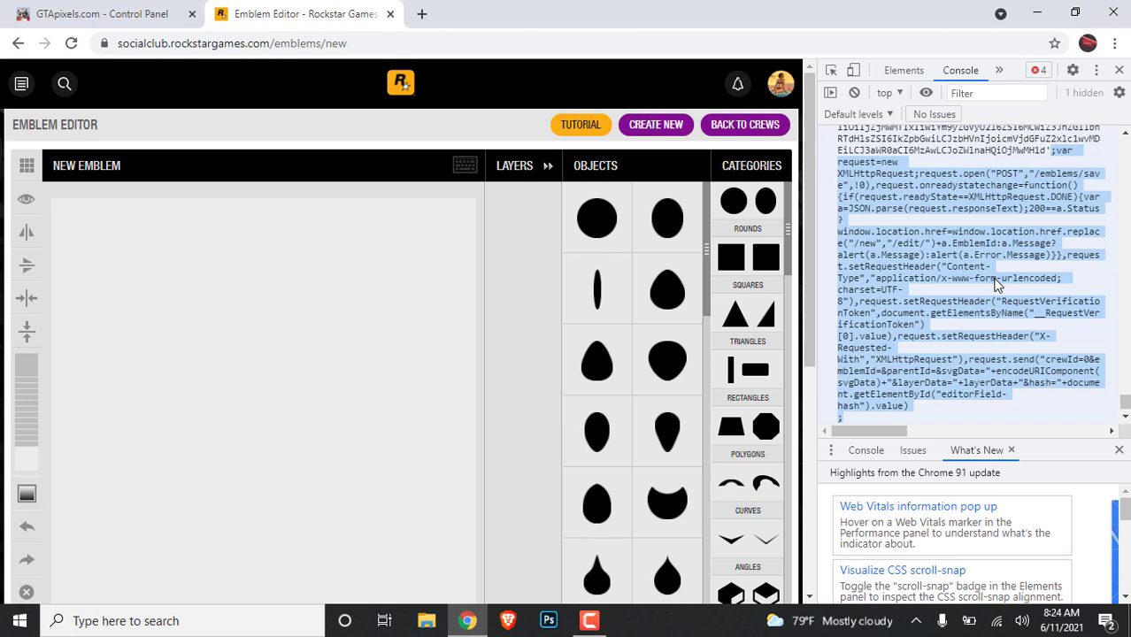
- Paste and run the save-request code, then close DevTools to load the saved emblem
type("var request=new XMLHttpRequest;request.open(\"POST\",\"/emblems/save\",!0),request.onreadystatechange=function(){if(request.readyState==XMLHttpRequest.DONE){var a=JSON.parse(request.responseText);200==a.Status?window.location.href='https://socialclub.rockstargames.com/emblems/edit/'+a.EmblemId:a.Message?alert(a.Message):alert(a.Error.Message)}},request.setRequestHeader(\"Content-Type\",\"application/json\"),request.setRequestHeader(\"__RequestVerificationToken\",document.getElementsByName(\"__RequestVerificationToken\")[0].value),request.setRequestHeader(\"X-Requested-With\",\"XMLHttpRequest\"),request.send(JSON.stringify({\"crewId\":\"0\",\"emblemId\":\"\",\"parentId\":\"\",\"svgData\":svgData,\"layerData\": layerData,\"hash\":document.getElementById(\"editorField-hash\").value}));")
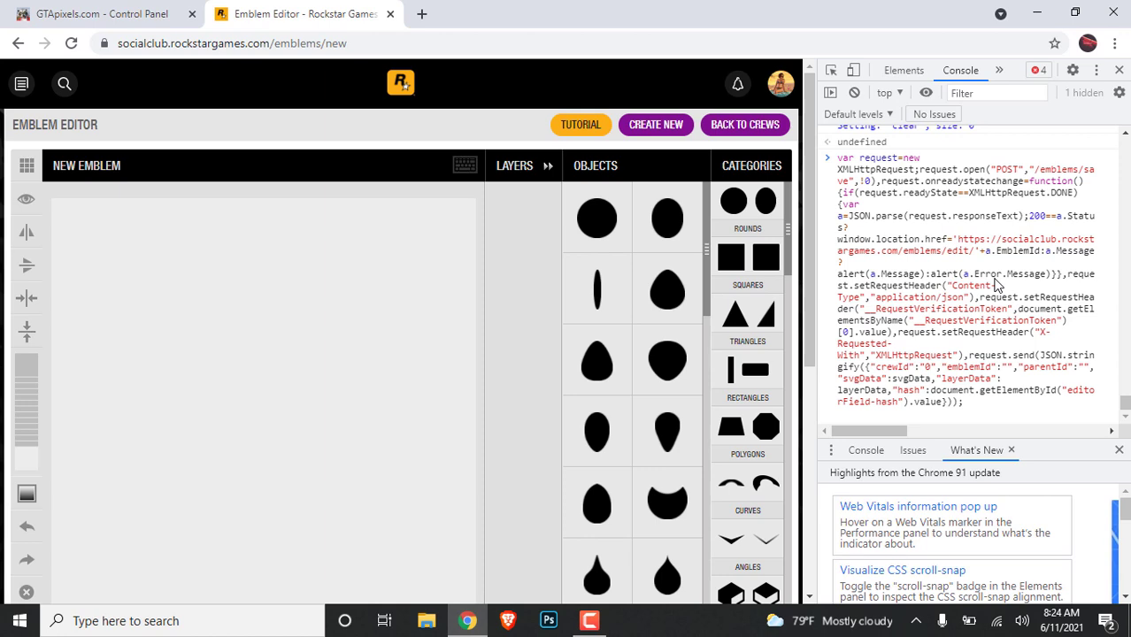
key("Return")
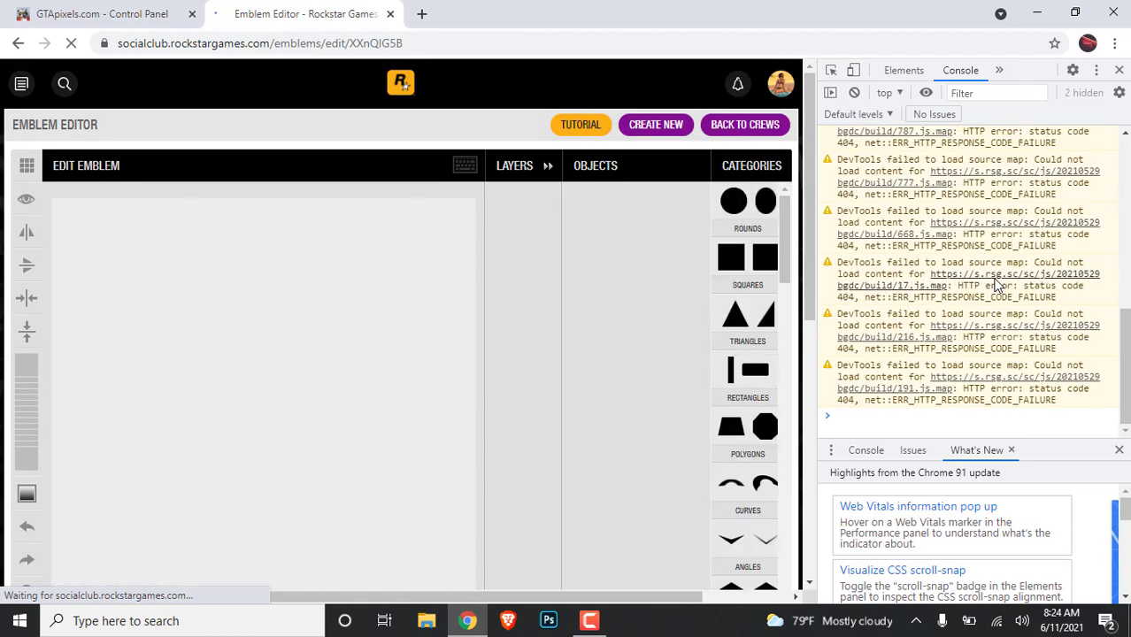
left_click(1118, 70)
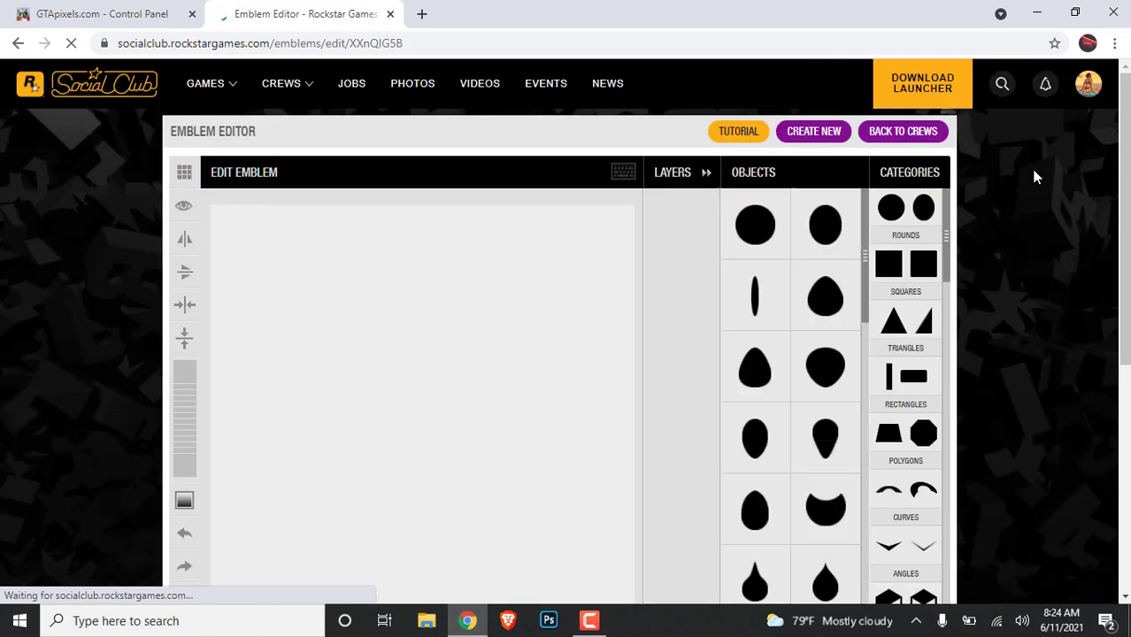
scroll(1033, 173, "down", 1)
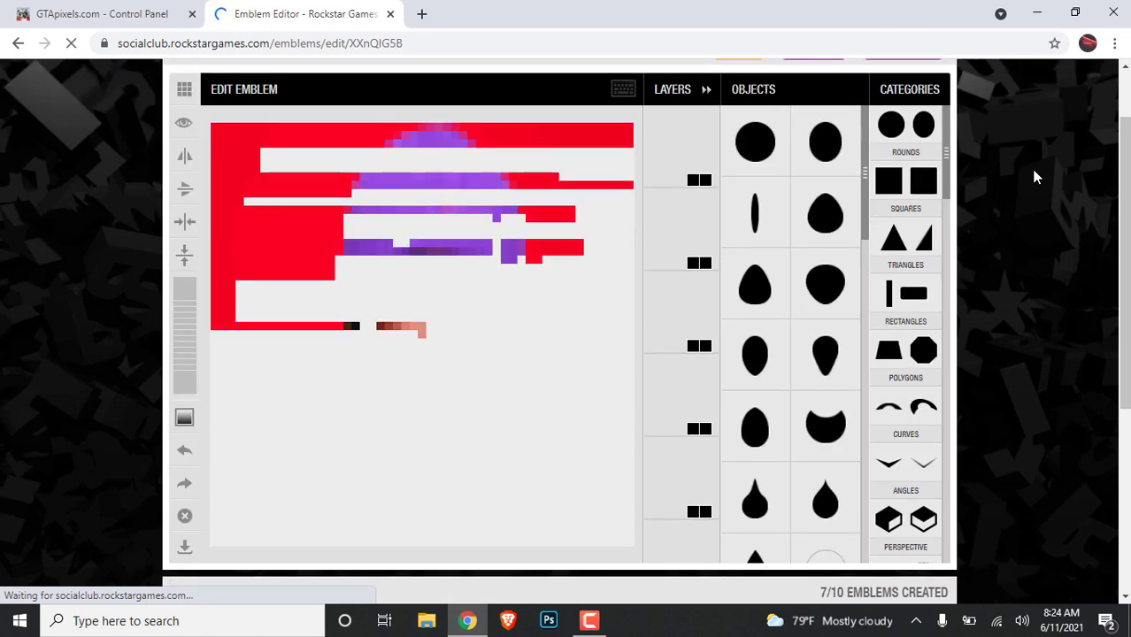